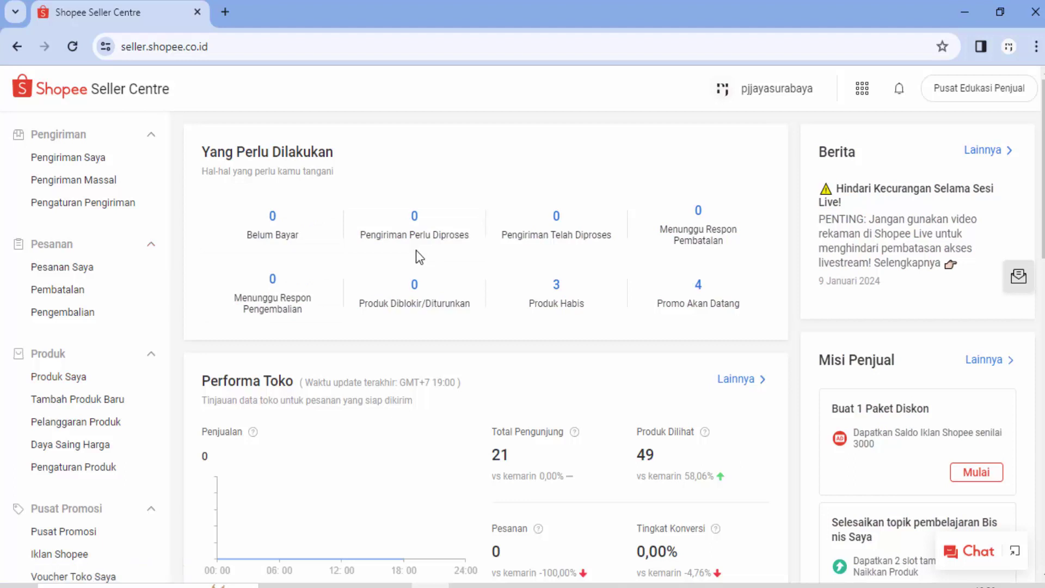
Step: Go to Pusat Promosi Toko Saya from the sidebar's Pusat Promosi section
key("ctrl+a")
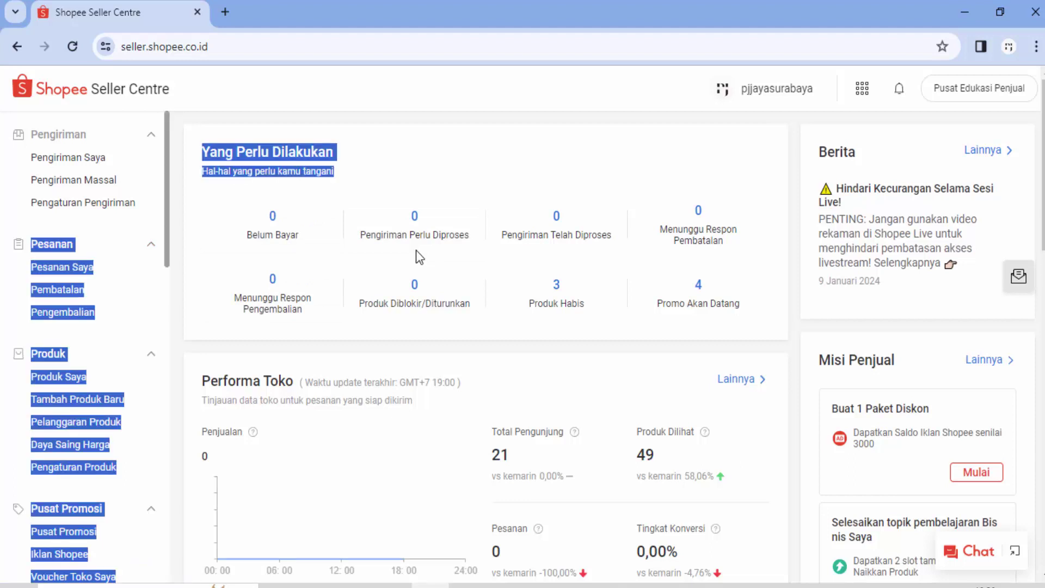
left_click(419, 257)
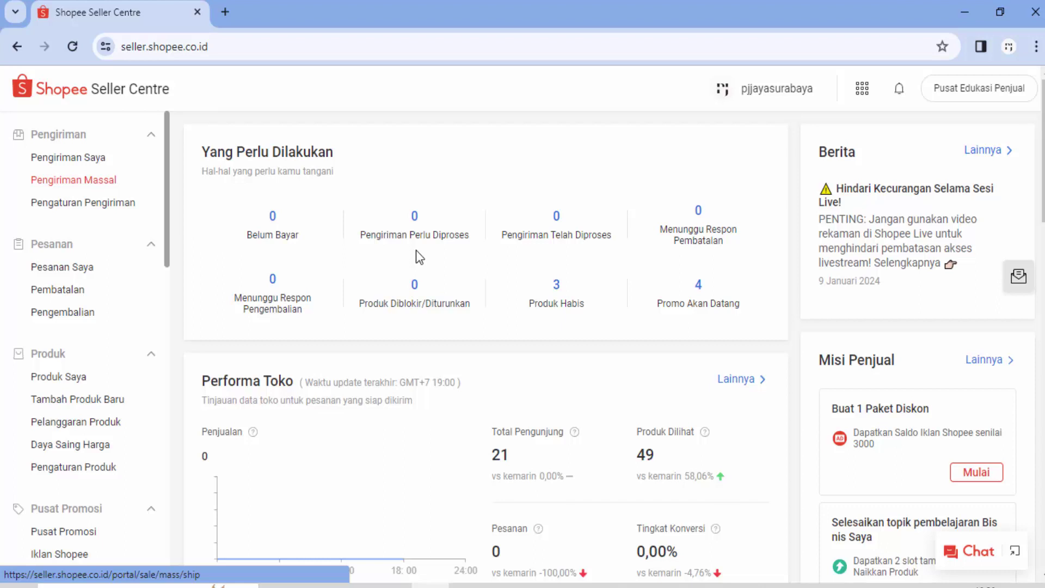
scroll(74, 179, "down", 5)
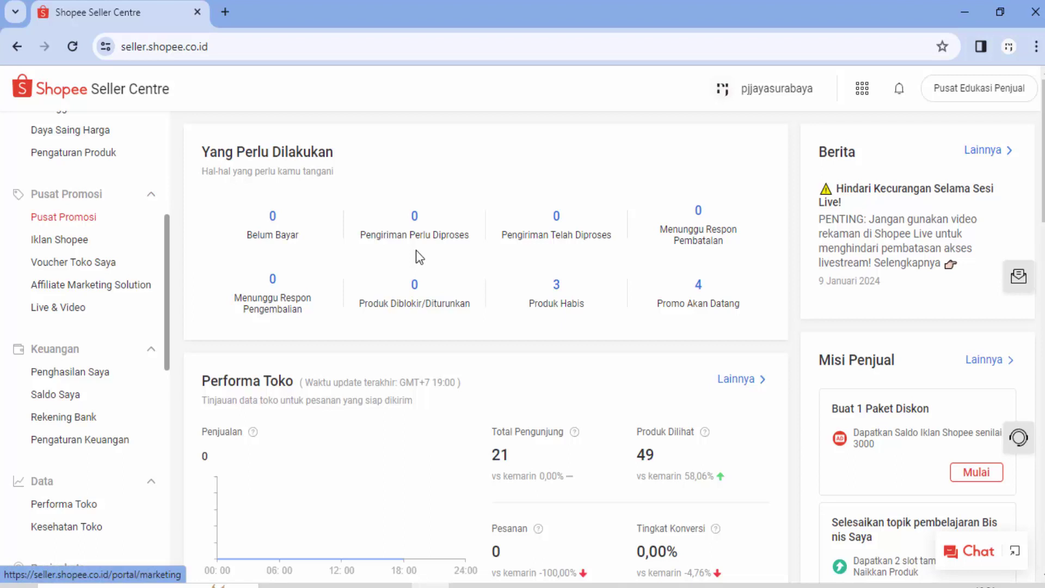
key("Return")
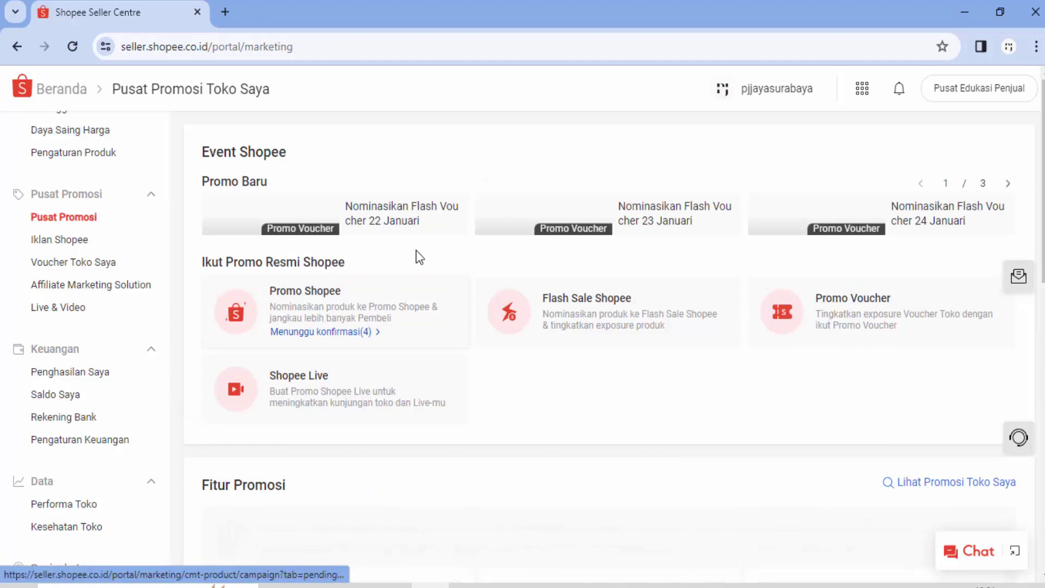
Step: Open the Promo Shopee list in a new tab via the card's 'Menunggu konfirmasi' link
left_click(420, 257)
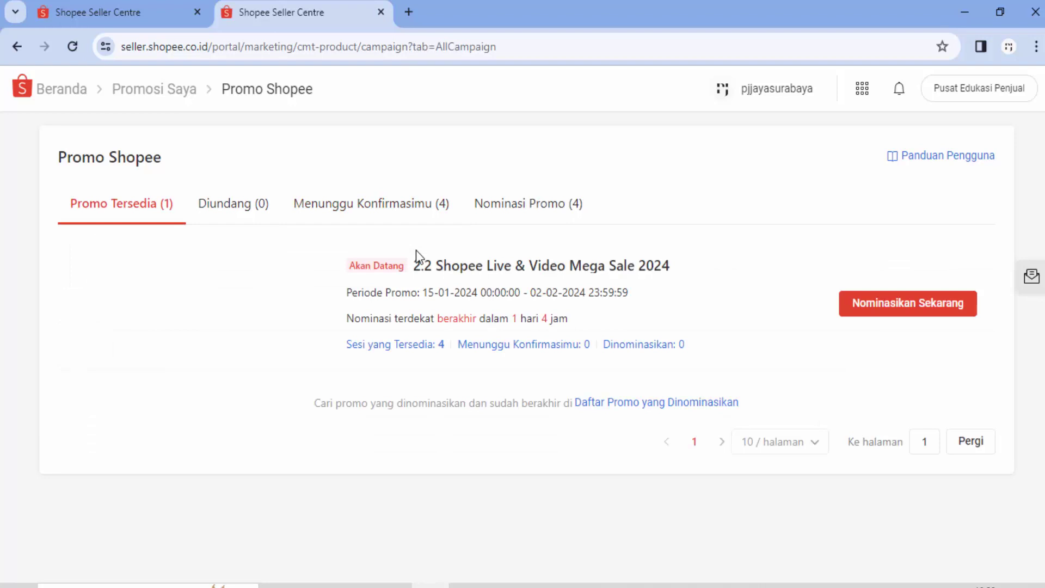
Step: Open the 2.2 Shopee Live & Video Mega Sale 2024 promo with 'Nominasikan Sekarang'
left_click(415, 252)
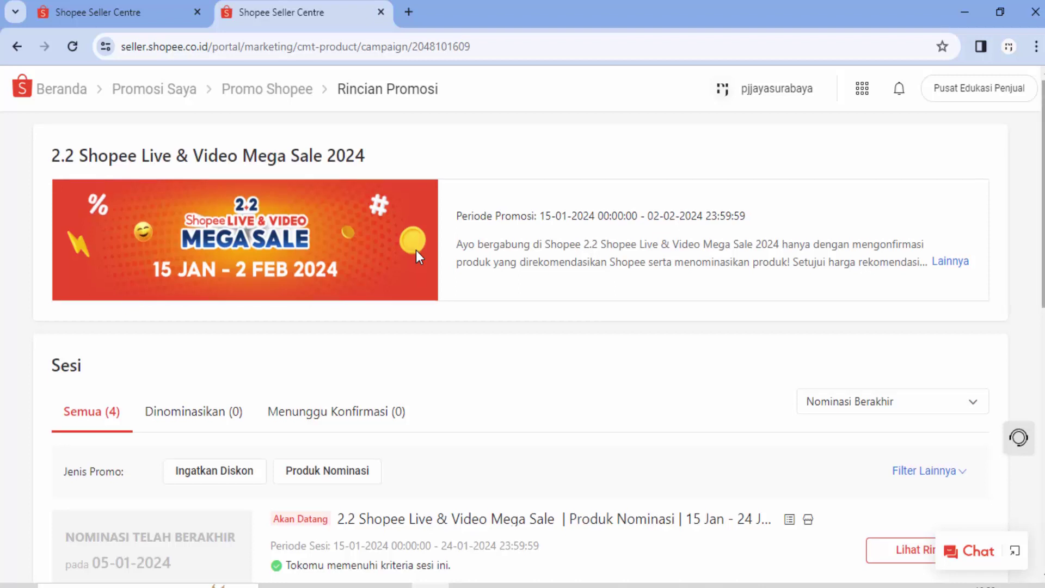
Step: Start nominating products for an open Mega Sale session and open the Pilih Produk window
scroll(418, 257, "down", 1)
scroll(419, 258, "down", 3)
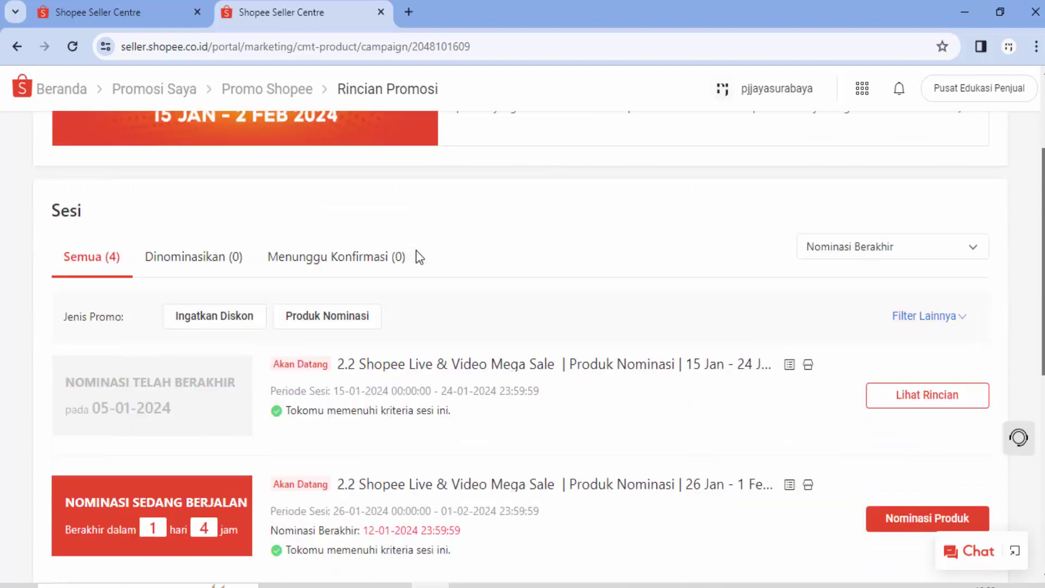
scroll(419, 257, "down", 1)
scroll(419, 258, "down", 2)
scroll(419, 257, "down", 3)
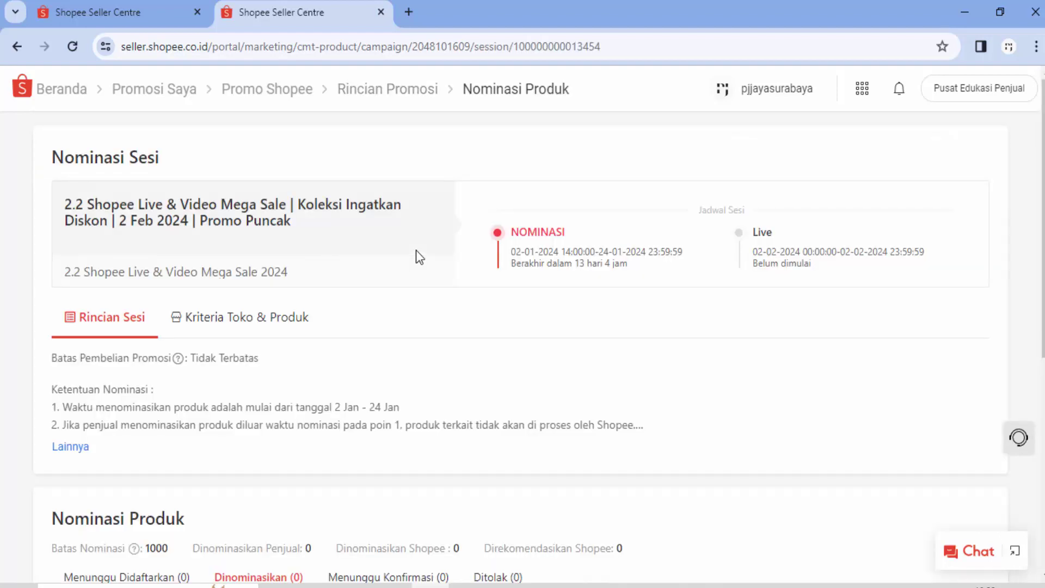
scroll(419, 257, "down", 5)
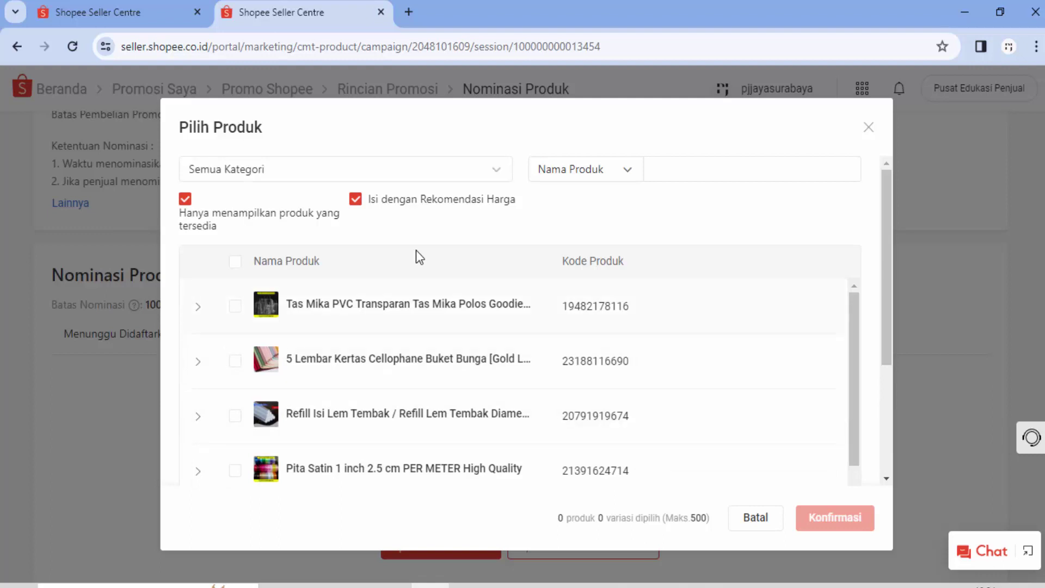
Step: Pick BUSA BUNGA, Paper Bag Motif Batik and Kertas Buket Cellophane, then confirm them
scroll(420, 257, "down", 1)
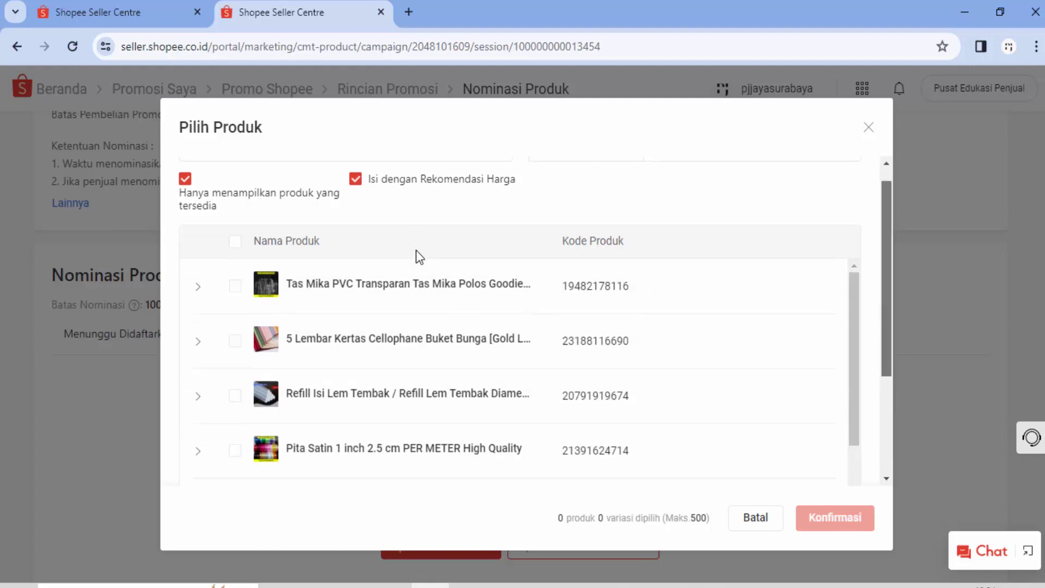
scroll(419, 257, "down", 3)
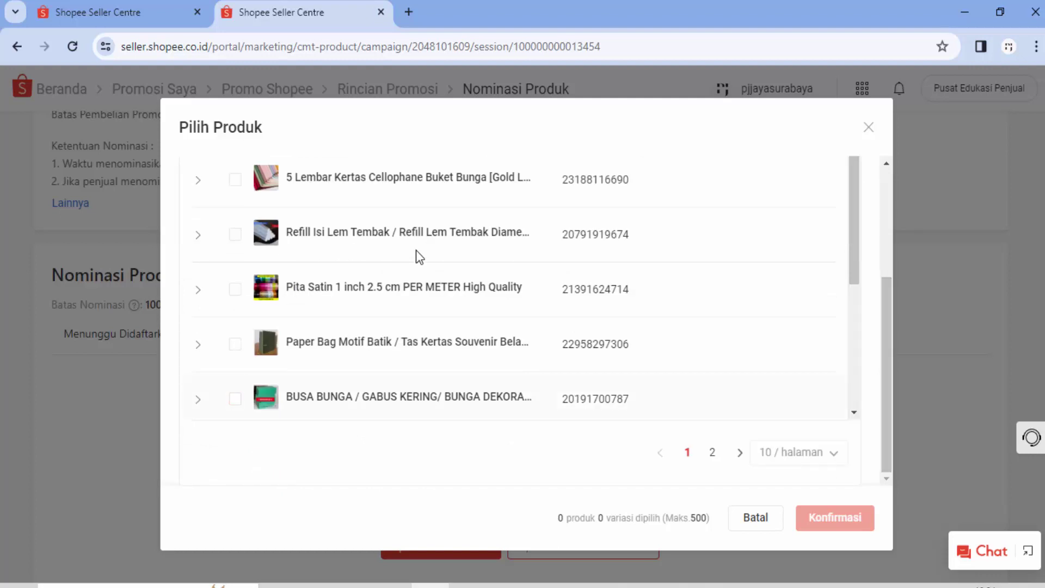
key("space")
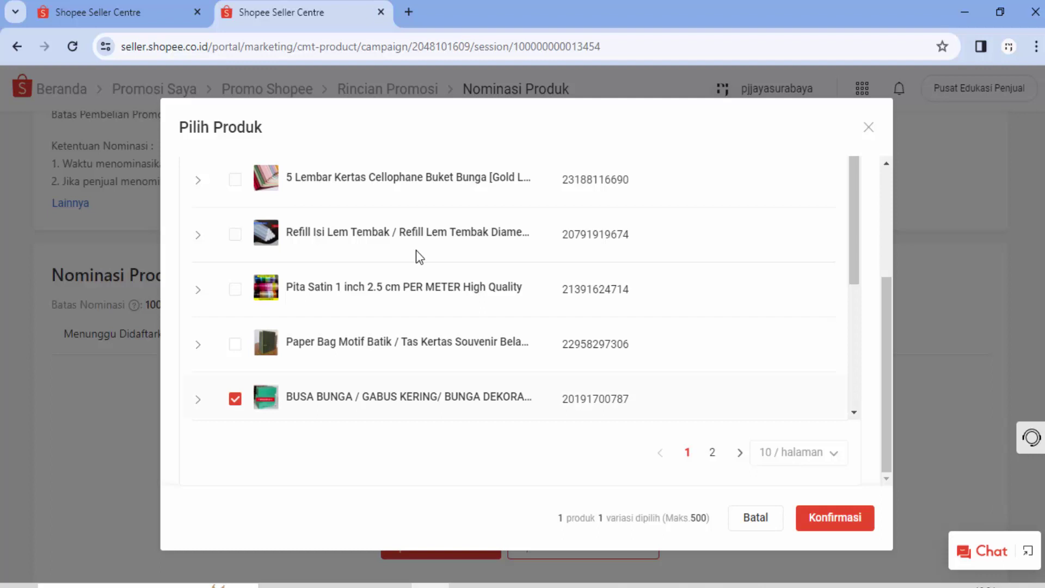
key("space")
key("Return")
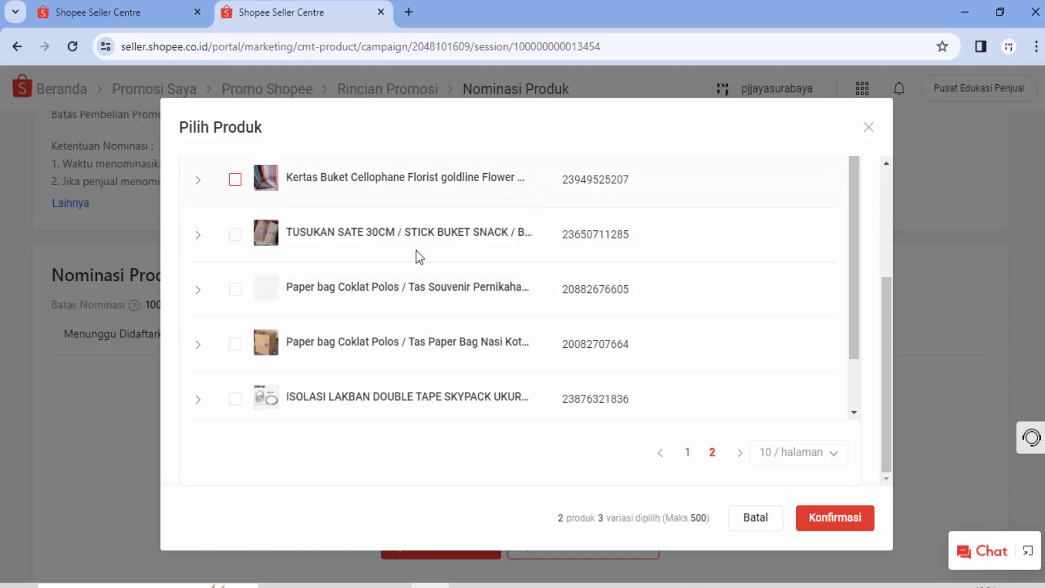
key("space")
key("Tab")
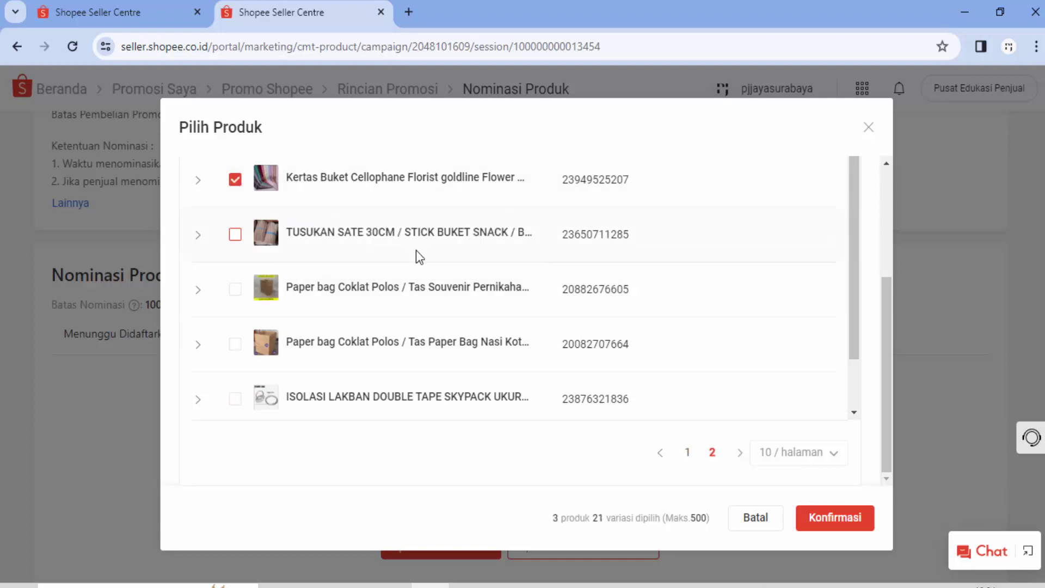
key("Return")
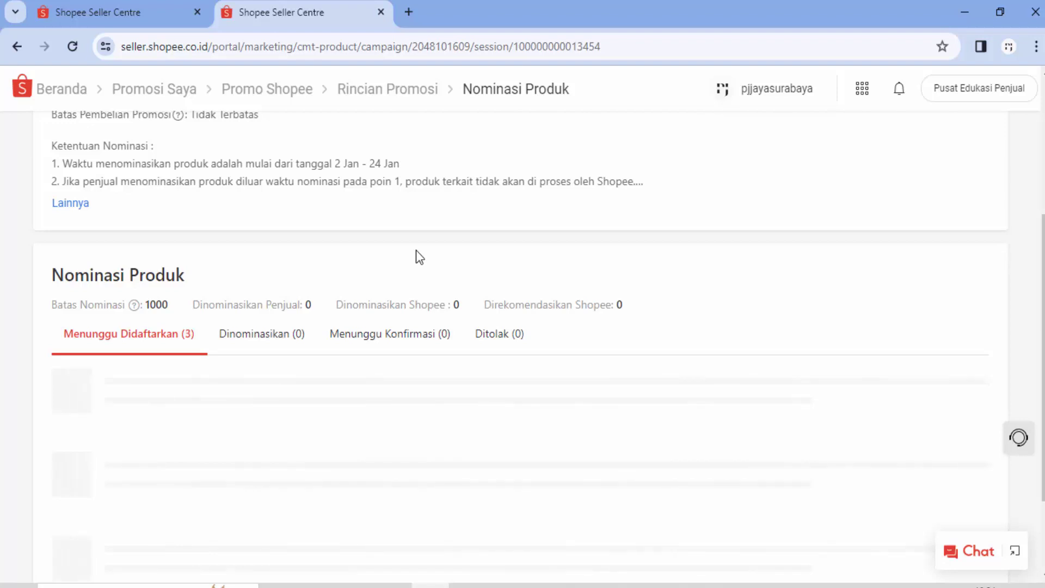
scroll(420, 257, "down", 2)
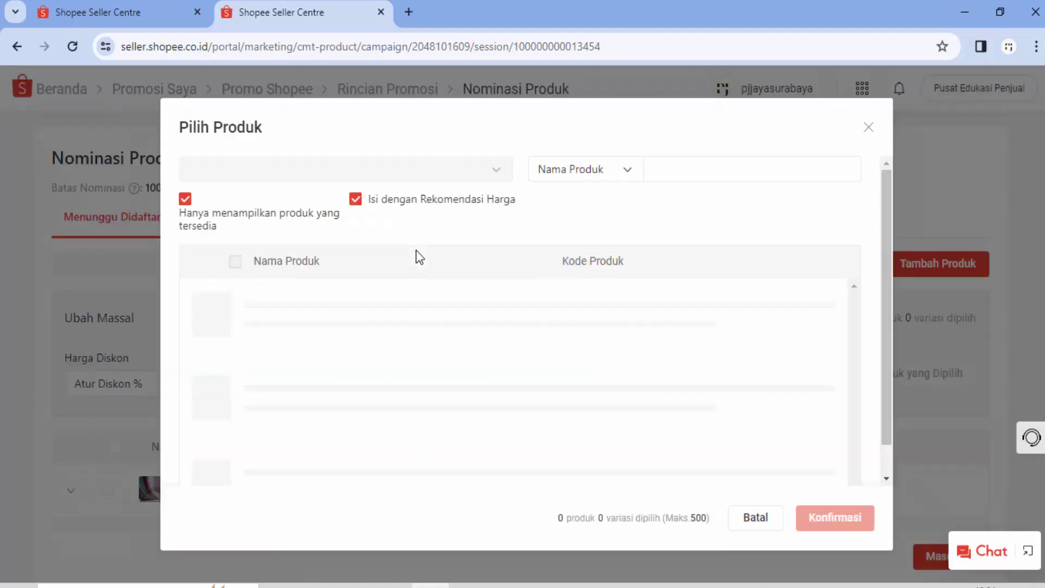
scroll(419, 257, "down", 1)
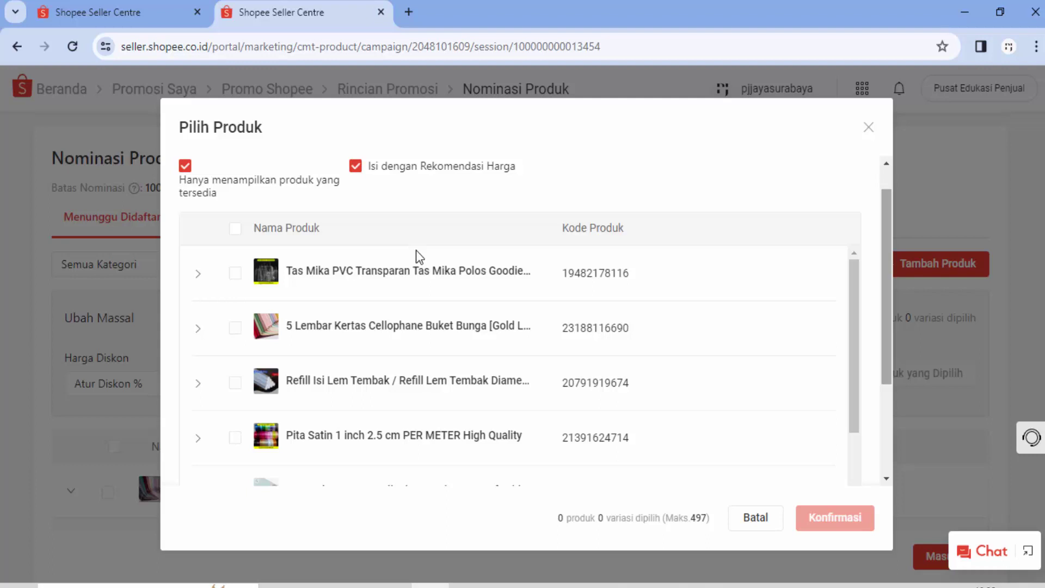
scroll(420, 257, "down", 3)
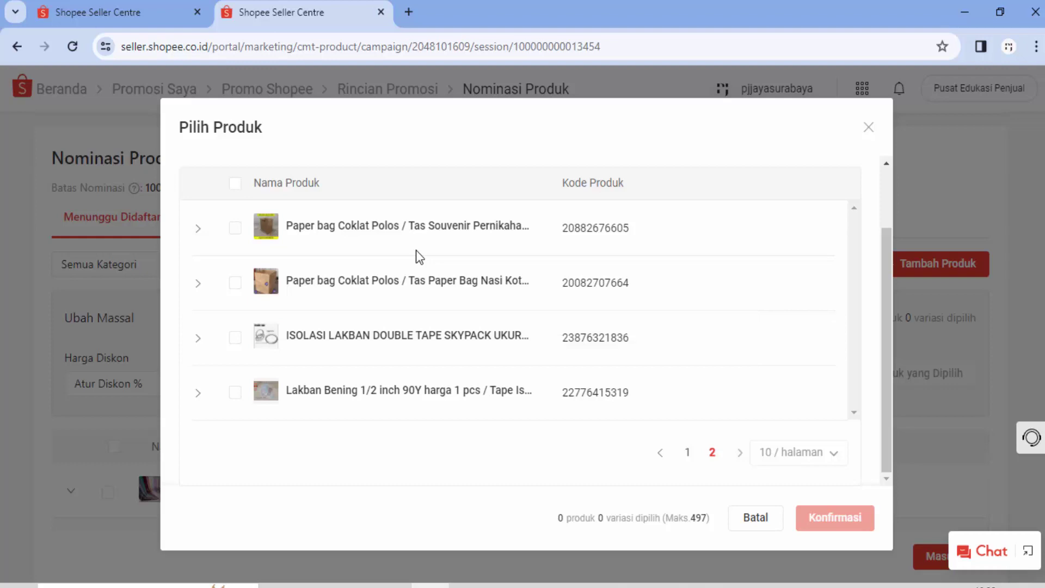
scroll(419, 257, "up", 3)
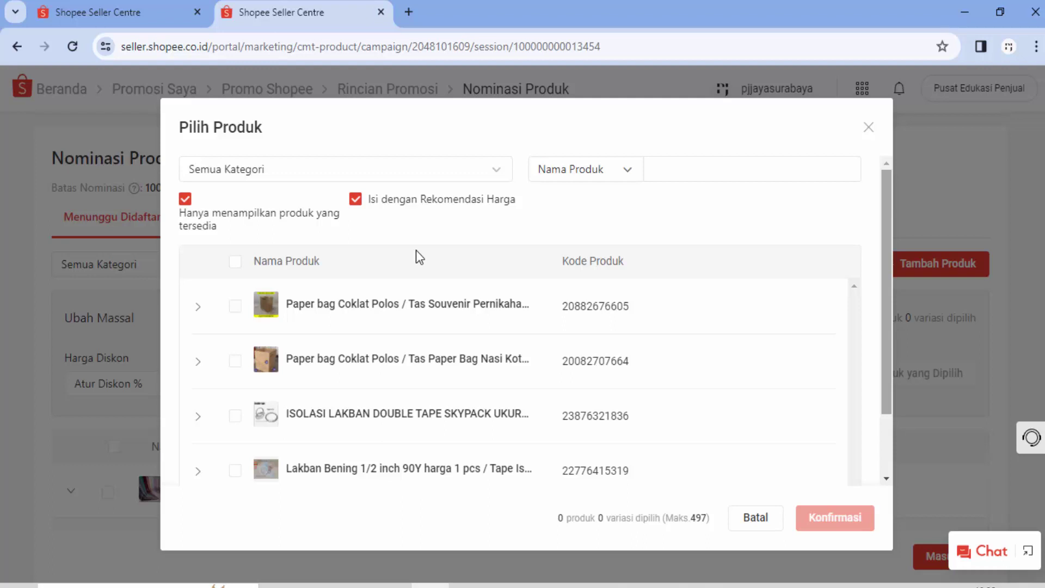
scroll(419, 257, "down", 2)
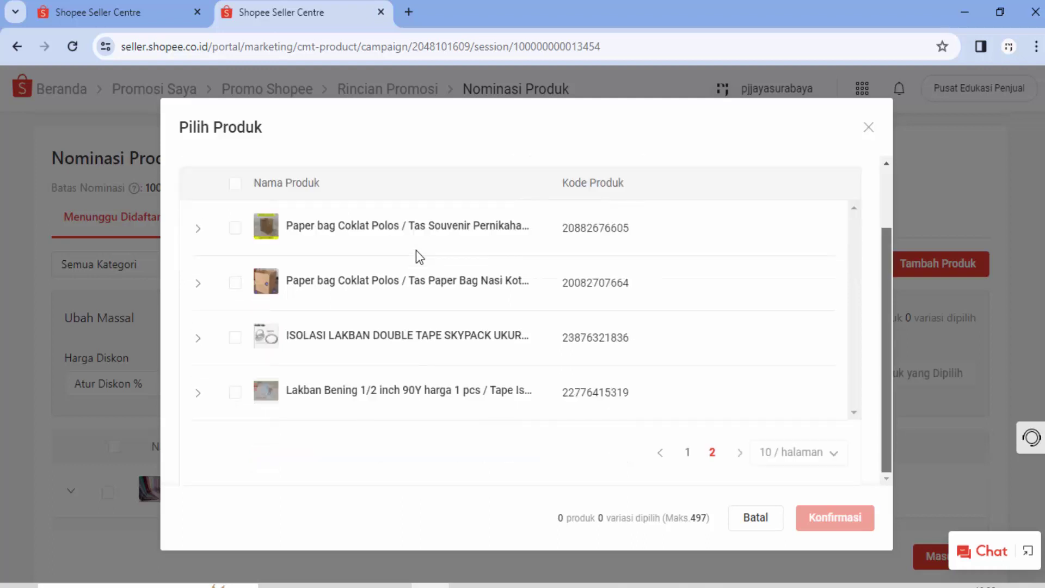
key("Escape")
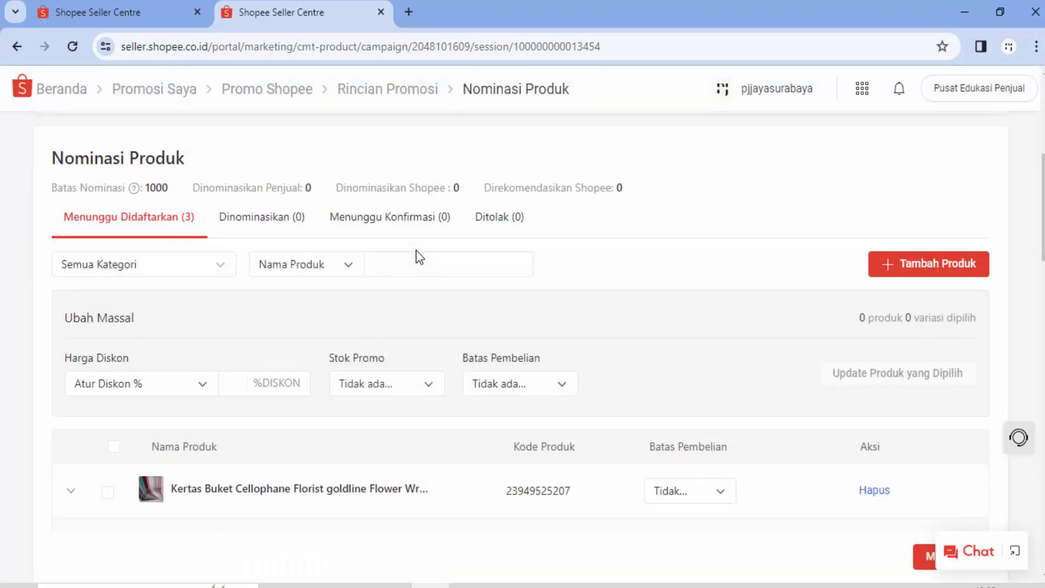
Step: Review the 21 variant price and discount rows, submit with Masukkan, and finish with Selesai
scroll(419, 256, "down", 5)
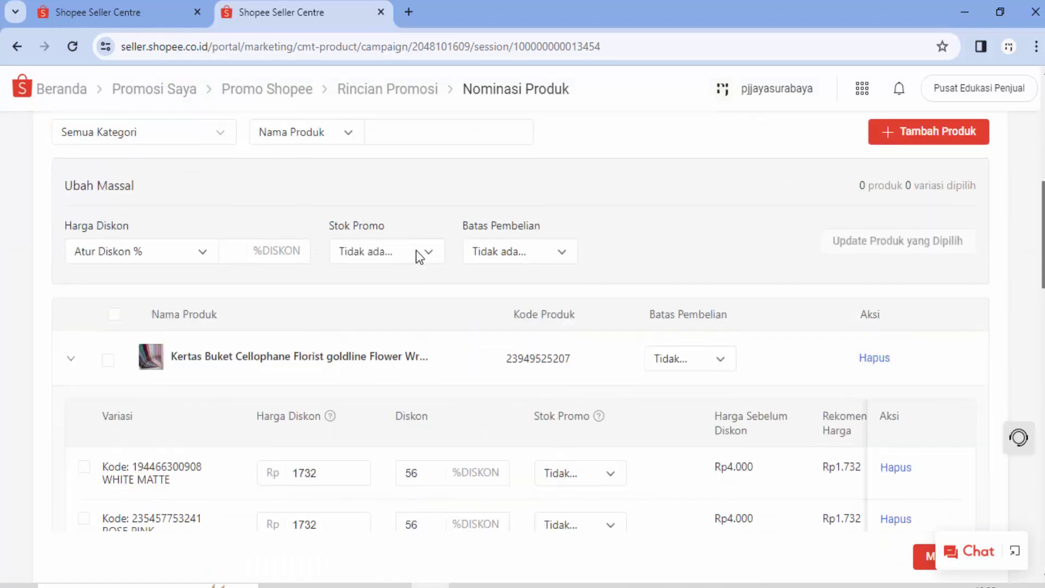
scroll(419, 257, "up", 2)
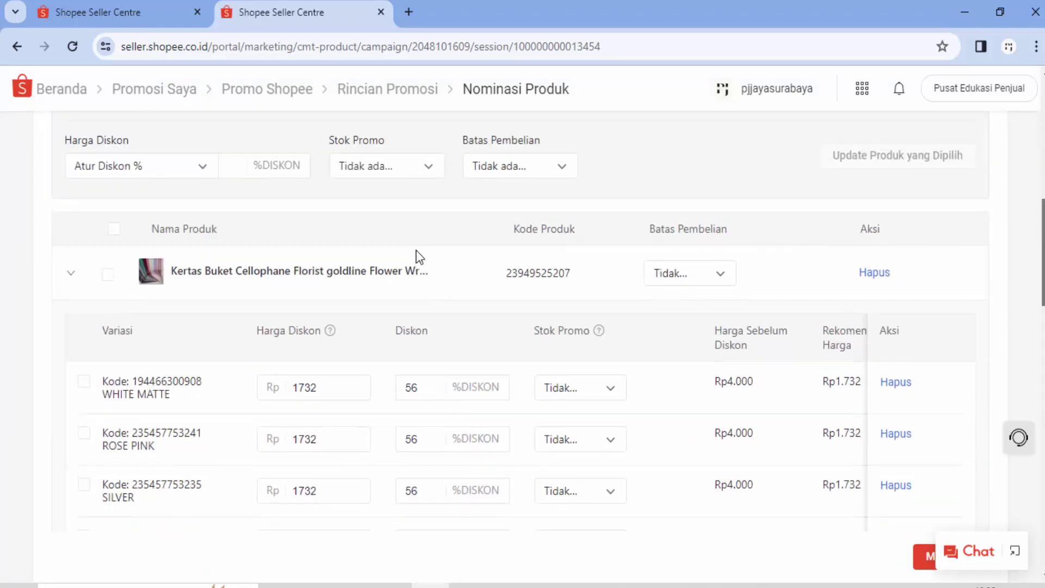
scroll(419, 257, "down", 2)
scroll(419, 257, "down", 4)
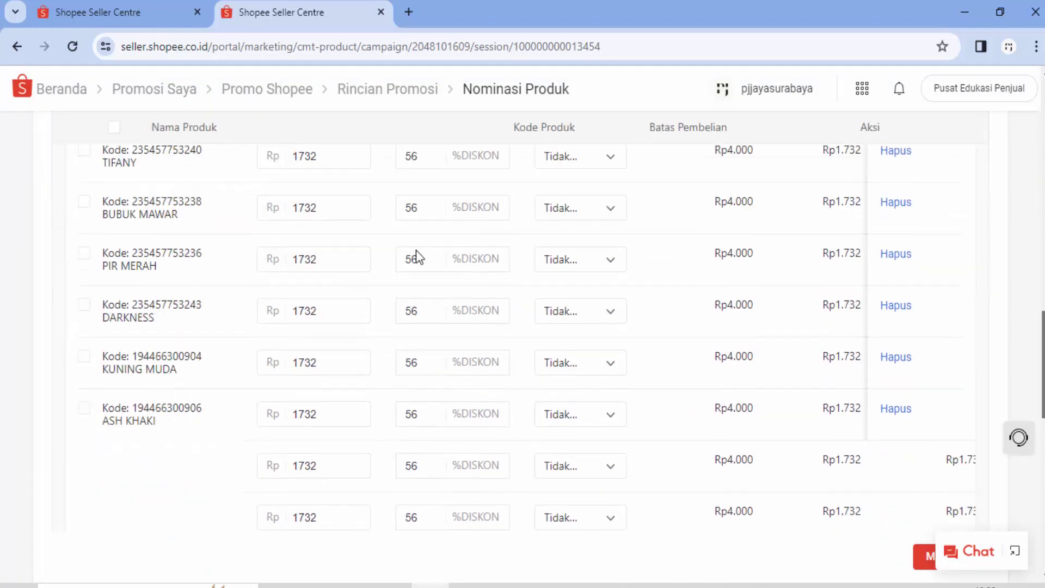
scroll(419, 257, "down", 3)
scroll(419, 257, "down", 3)
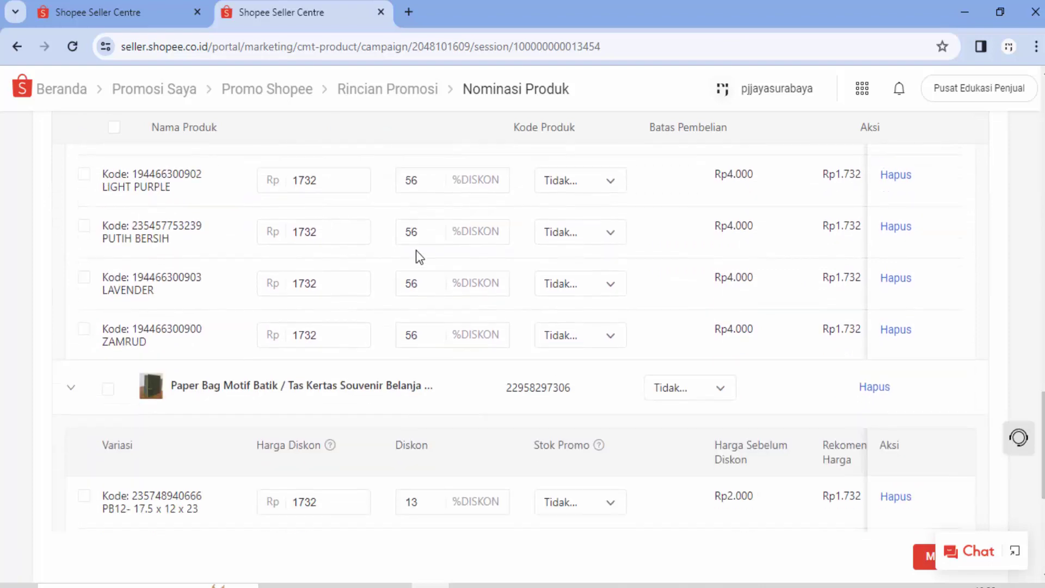
scroll(419, 257, "down", 2)
scroll(420, 256, "down", 2)
scroll(419, 257, "down", 1)
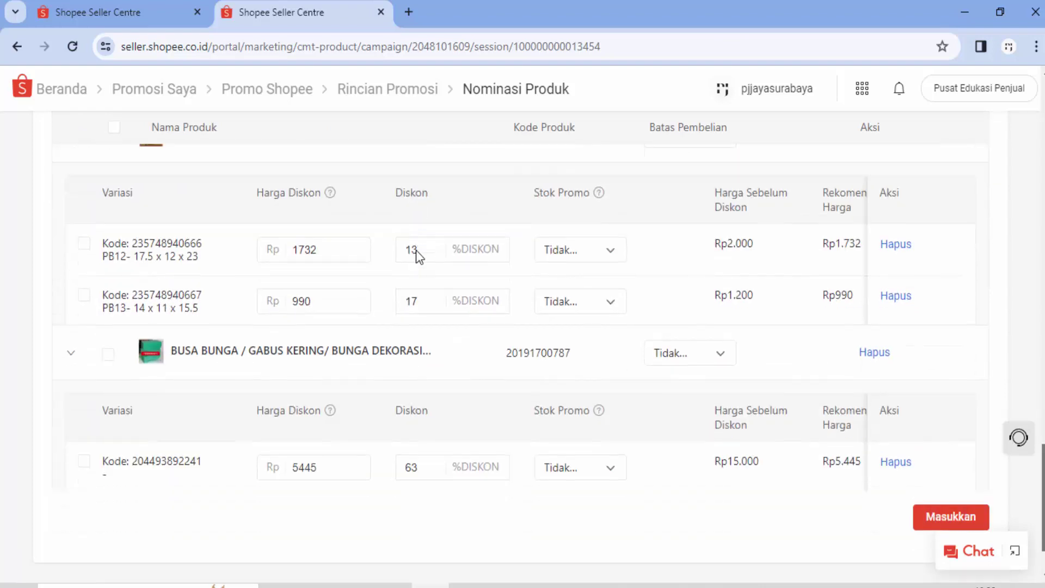
scroll(419, 257, "down", 1)
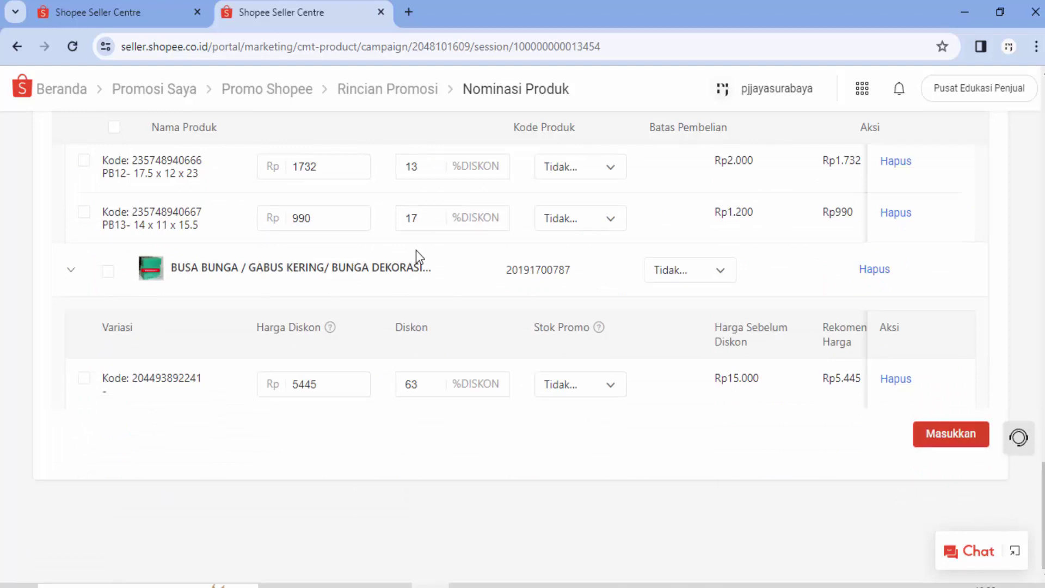
key("Return")
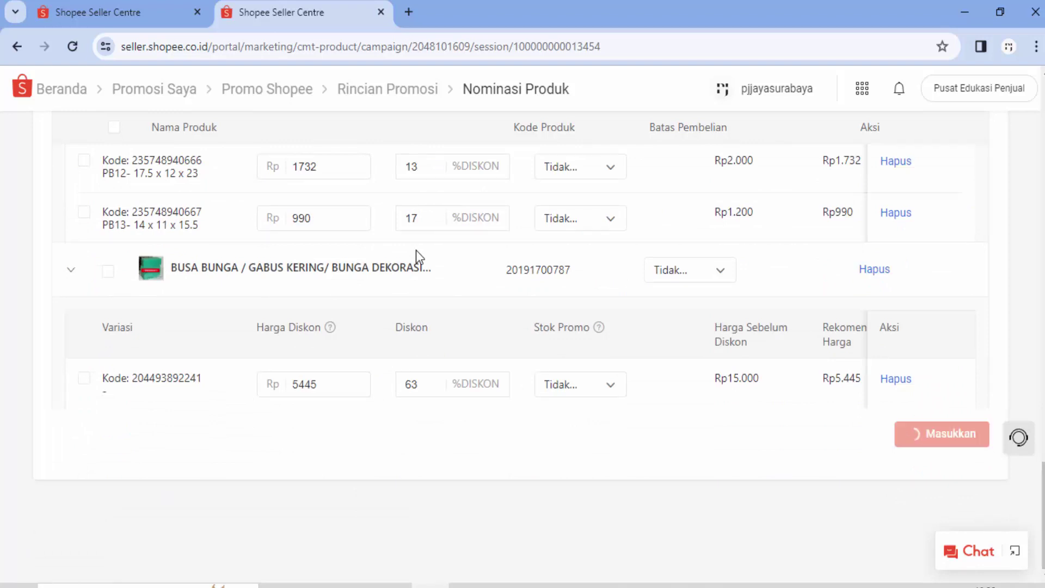
key("Return")
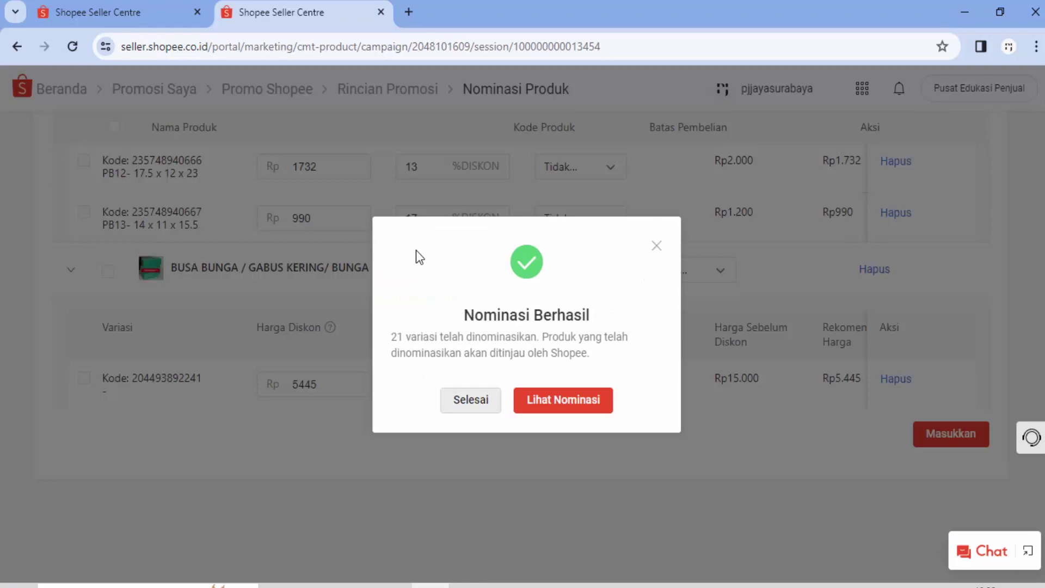